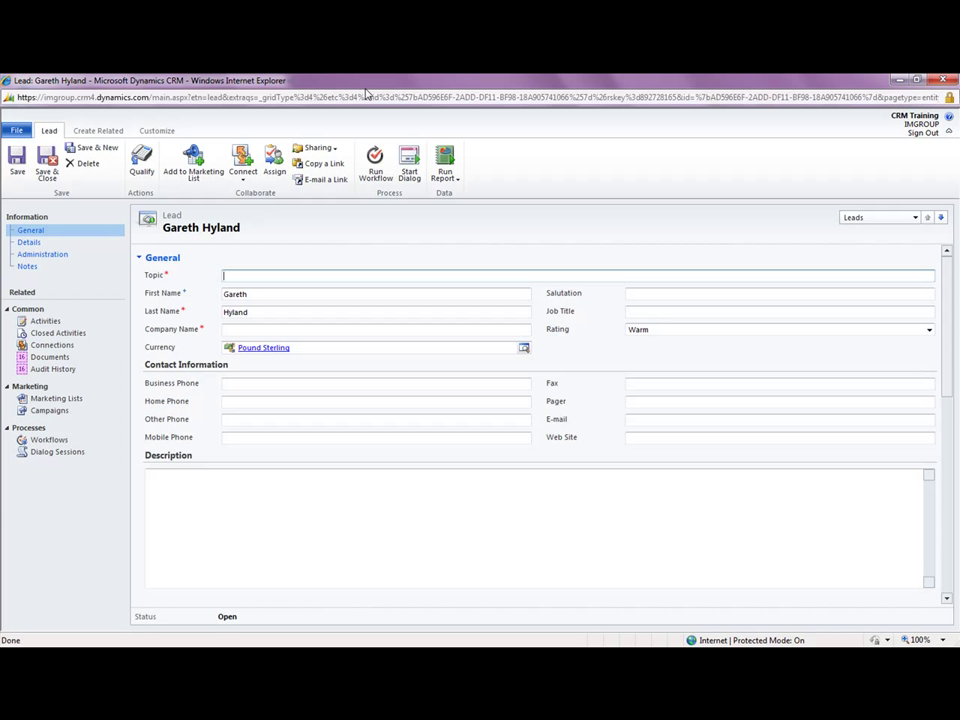
Enter topic 'Cloud Seminar CRM Online Launch Event' and company 'A Company', then save the lead.
type("Cloud Seminar CRM Online Launch Event")
left_click(481, 329)
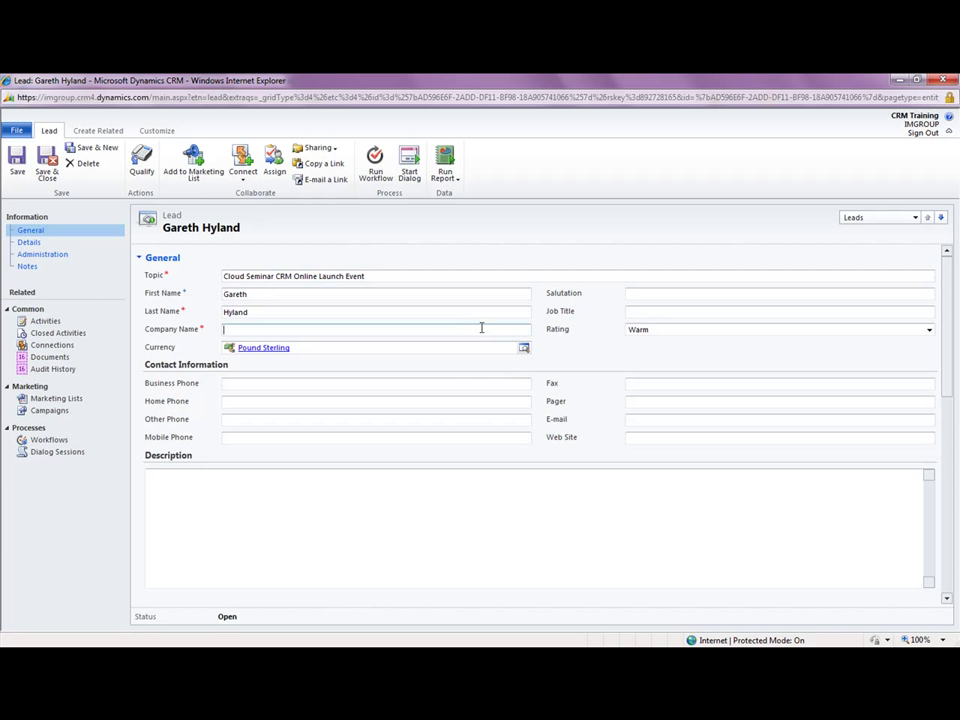
type("A Company")
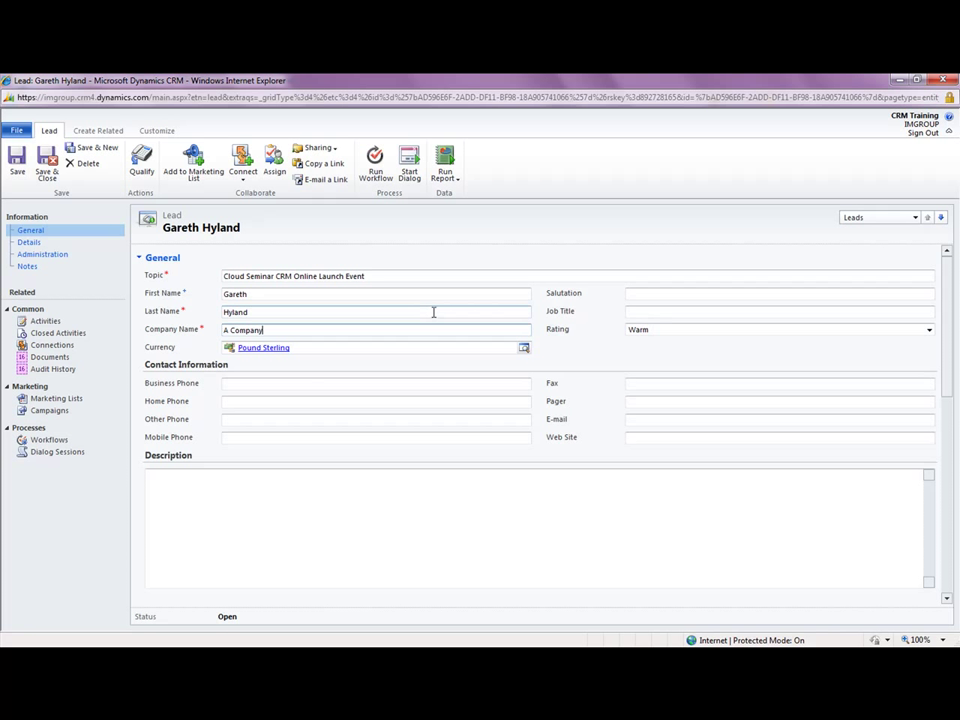
left_click(17, 160)
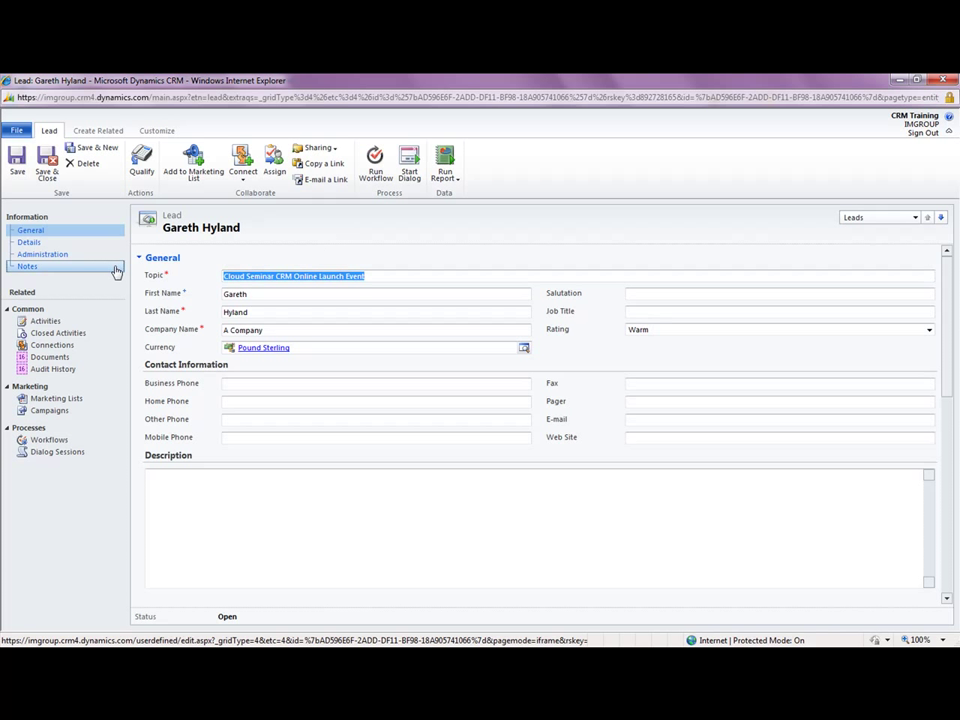
Qualify the lead, creating an Account and Contact and opening the new records.
left_click(35, 266)
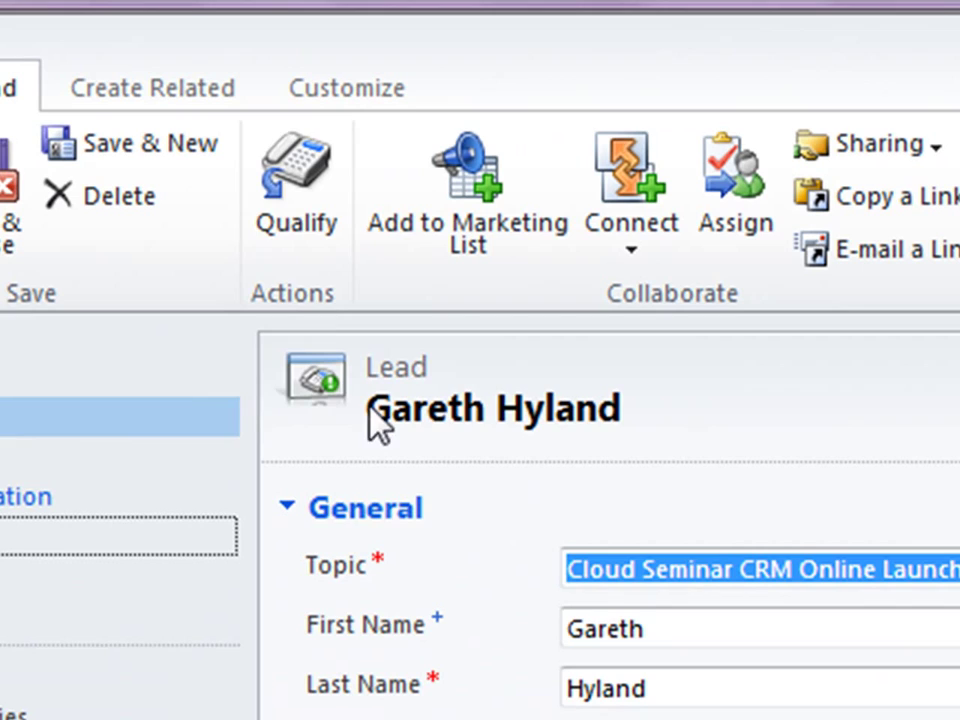
left_click(305, 220)
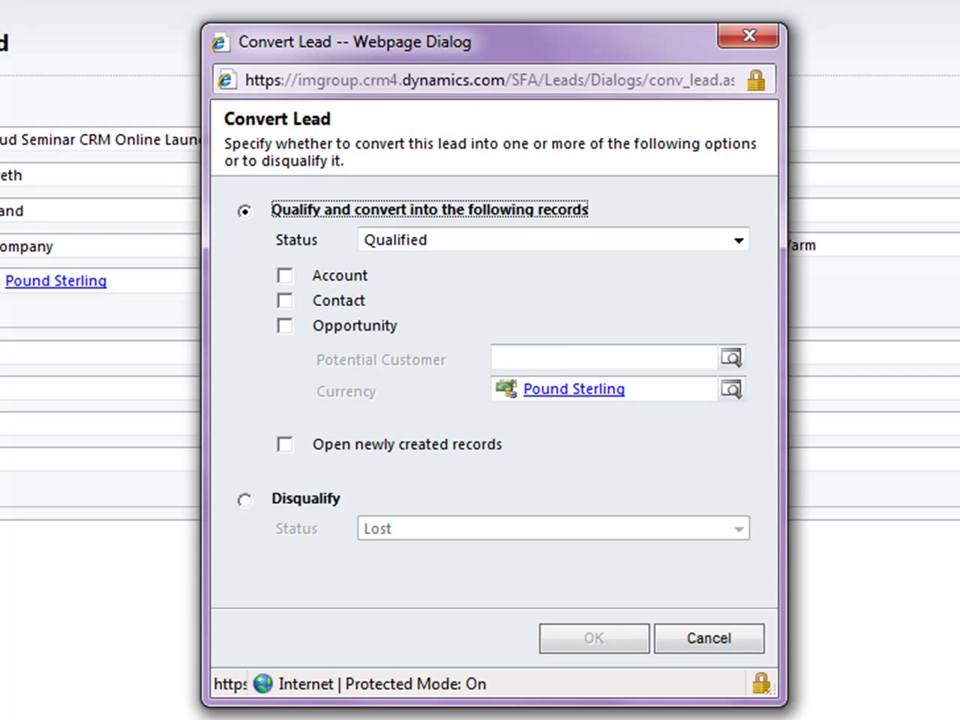
left_click(286, 279)
left_click(287, 303)
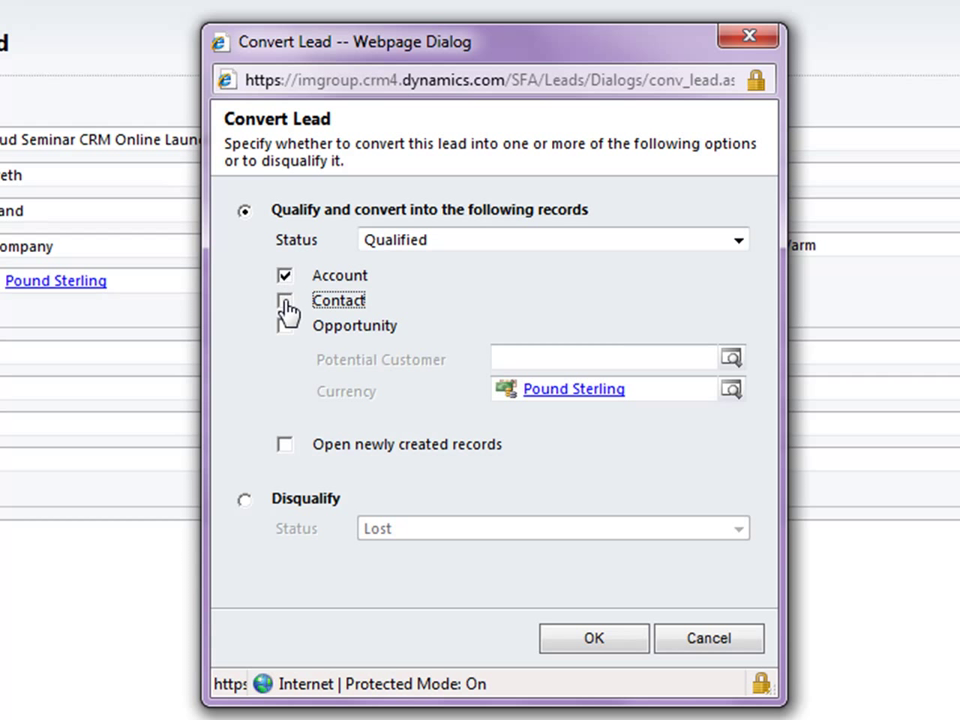
left_click(286, 450)
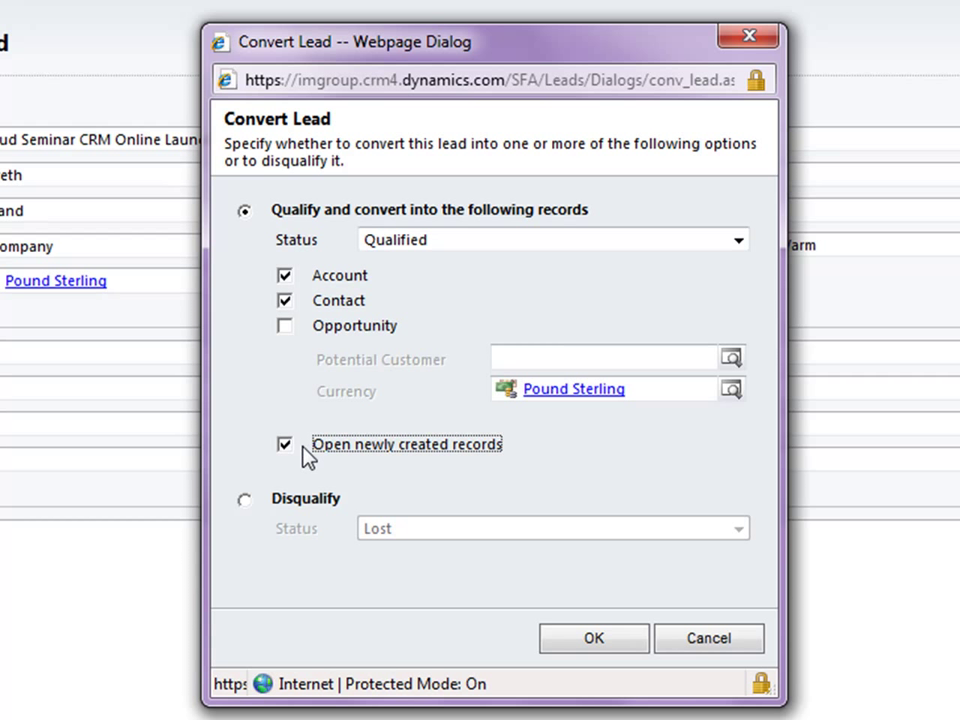
left_click(584, 648)
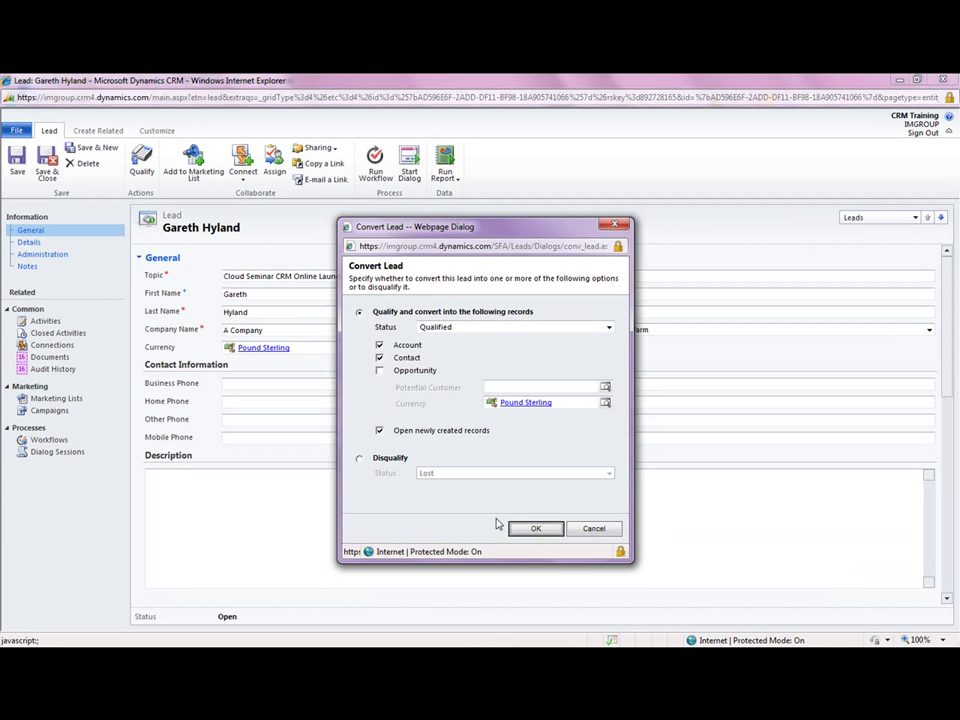
left_click(528, 529)
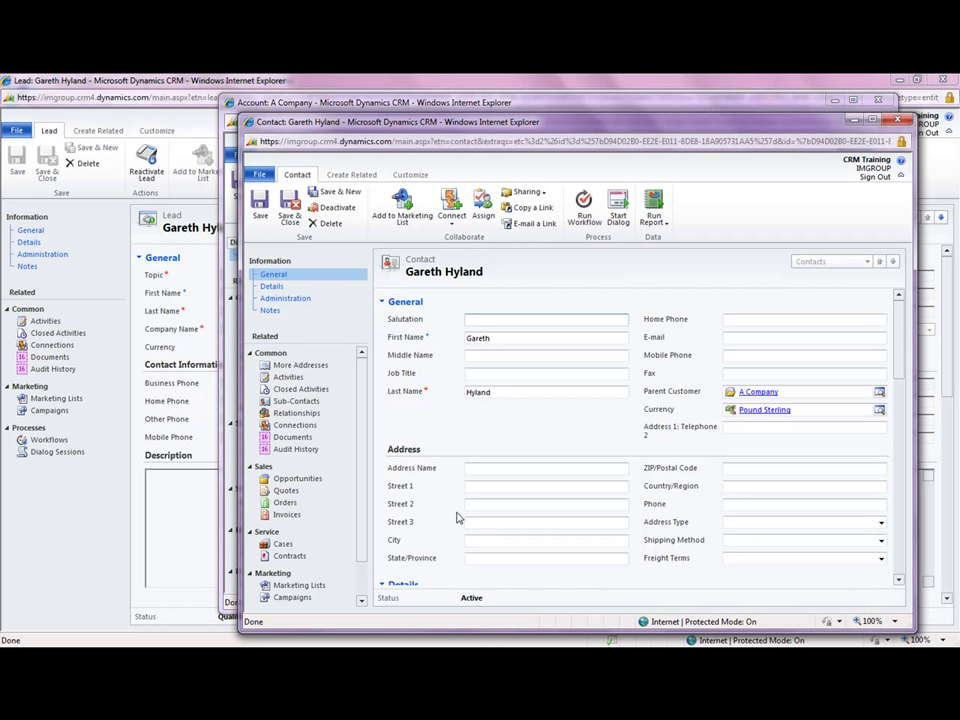
Bring the newly created A Company account window to the front.
left_click(498, 105)
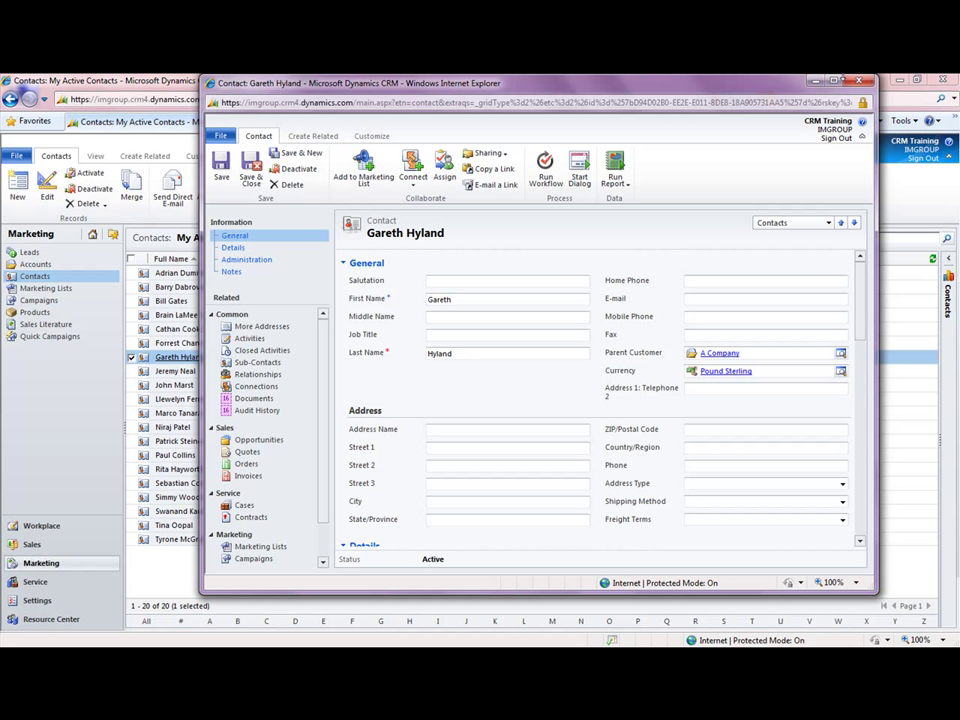
Check the contact's Originating Lead under Administration, then close the contact record.
left_click_drag(860, 283, 866, 414)
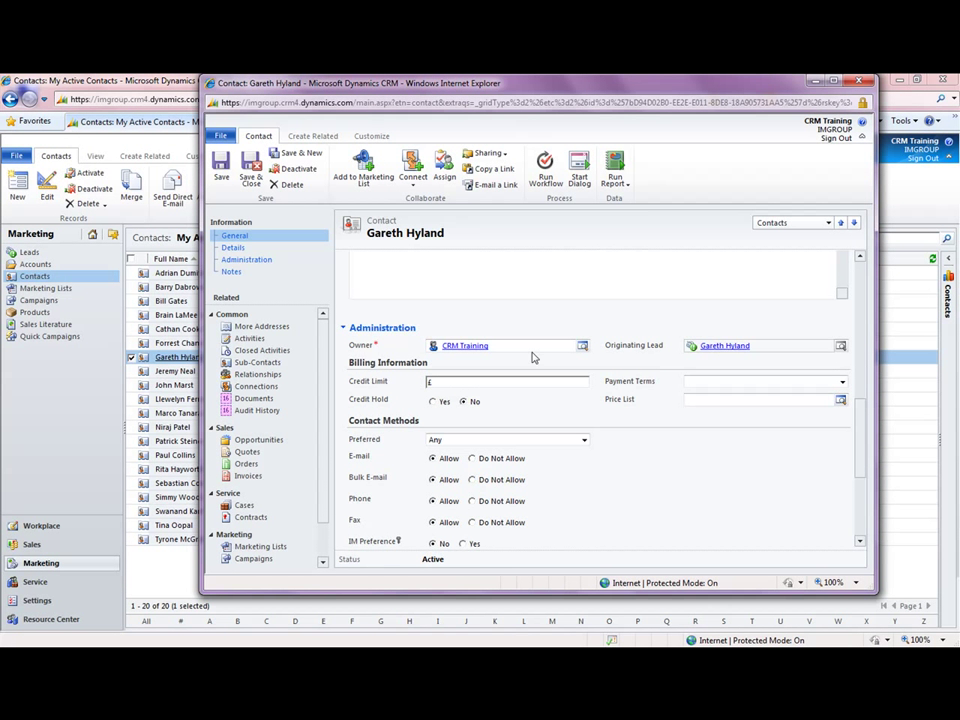
left_click(860, 80)
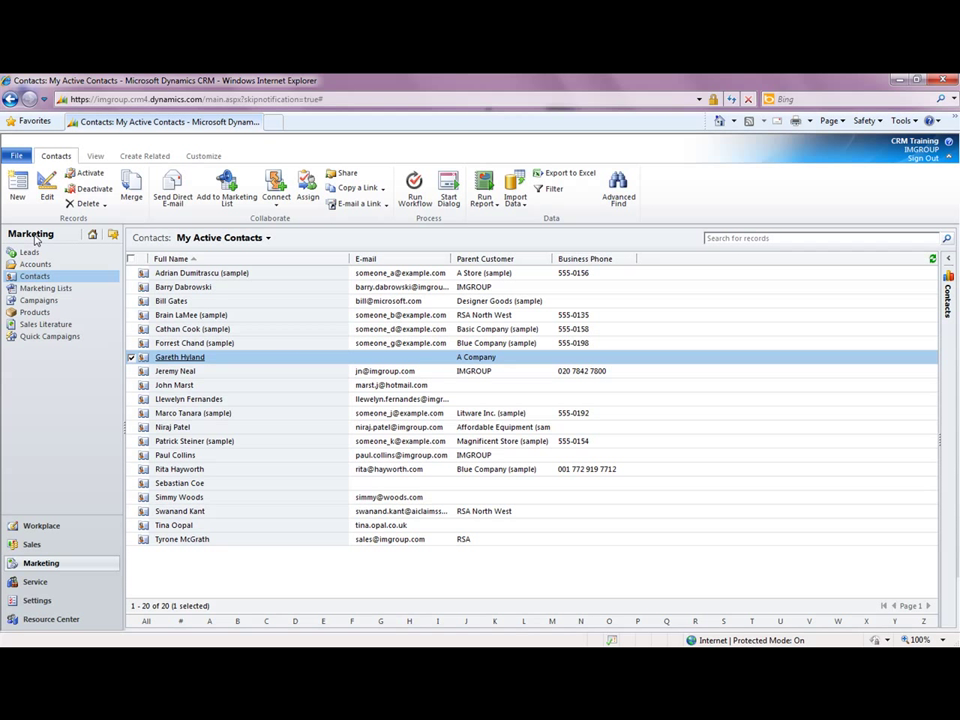
Go to Marketing Lists in the Marketing navigation pane.
left_click(67, 292)
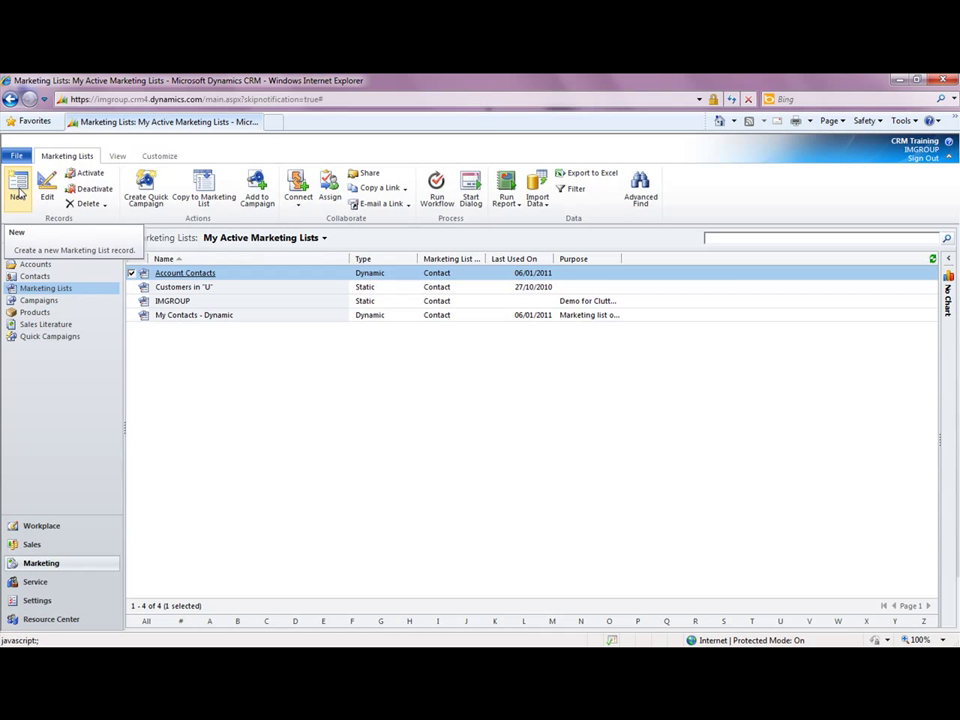
Create a new marketing list and set its Type to Dynamic.
left_click(19, 193)
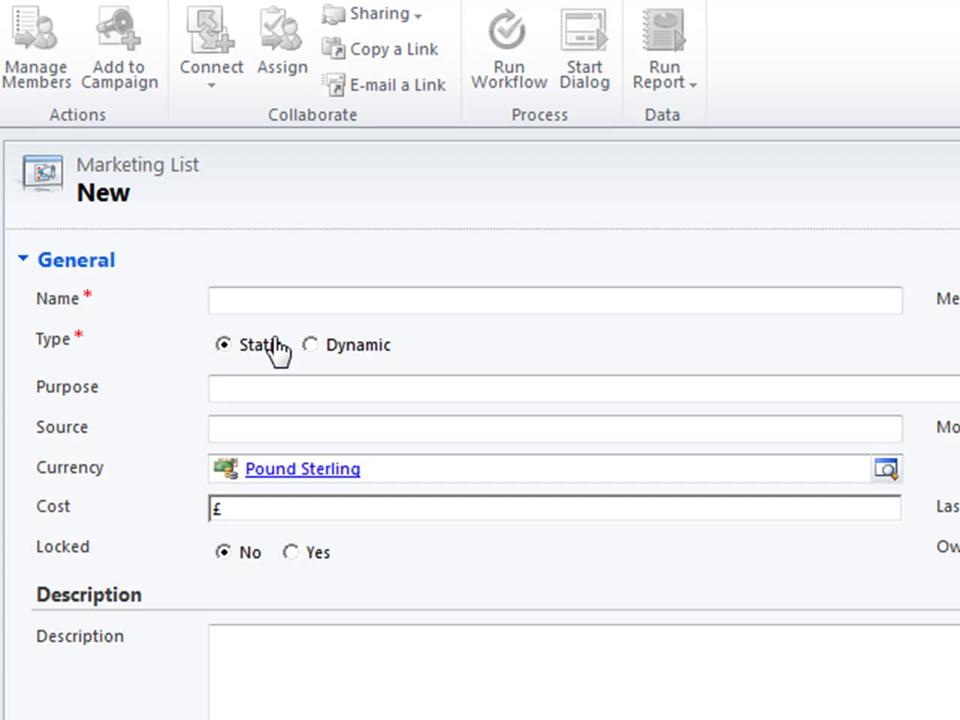
left_click(335, 365)
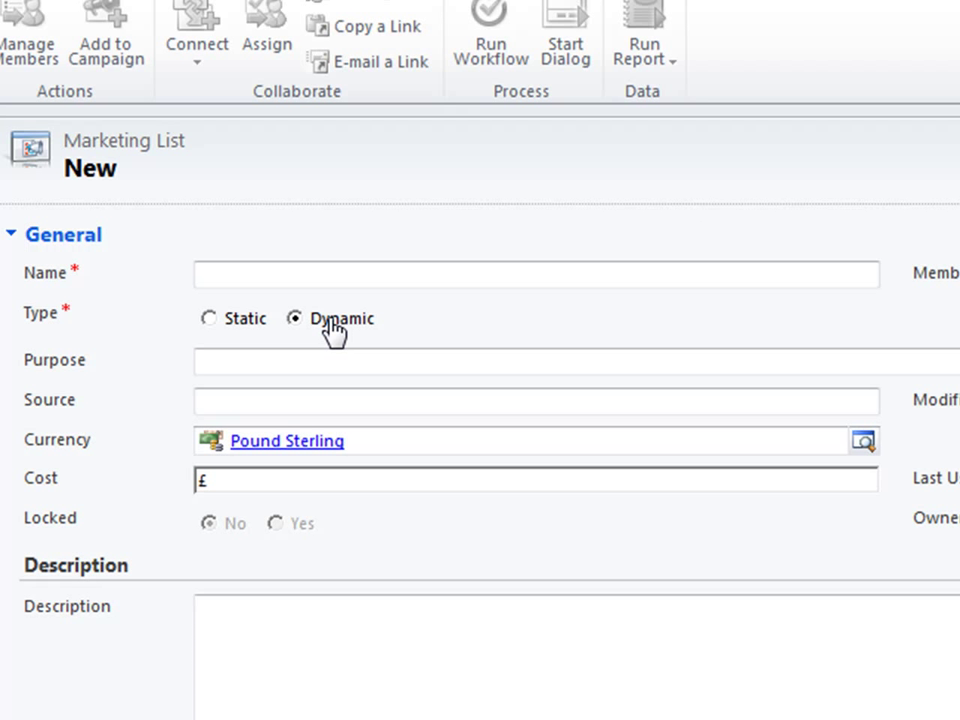
Name the list 'Leads - United Kingdom' and set Member Type to Lead.
left_click(304, 272)
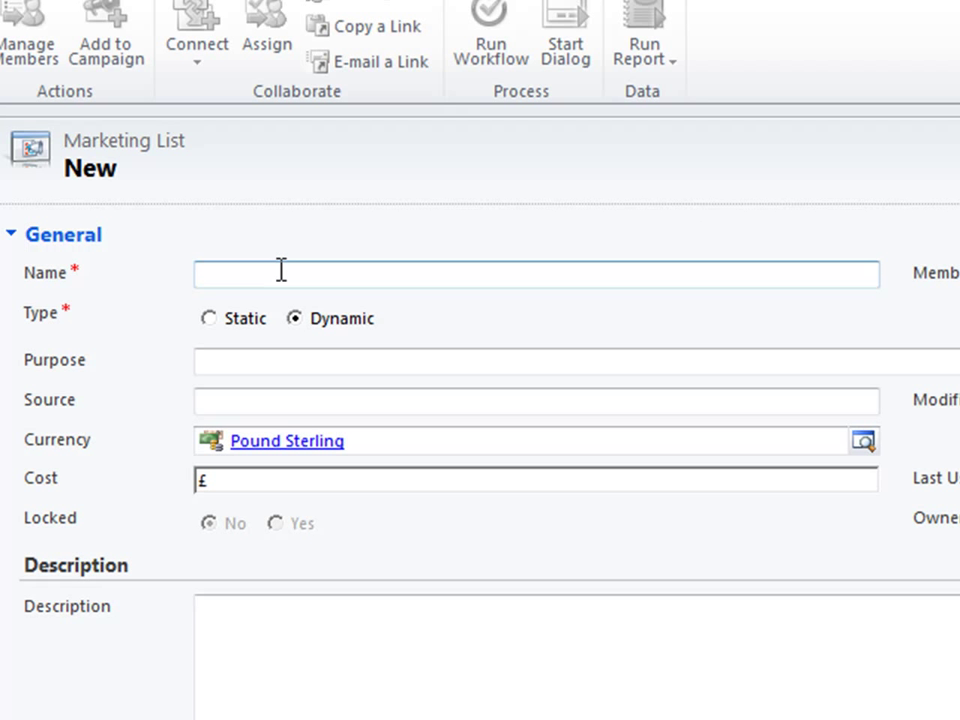
type("Leads -")
type("United Kingdom")
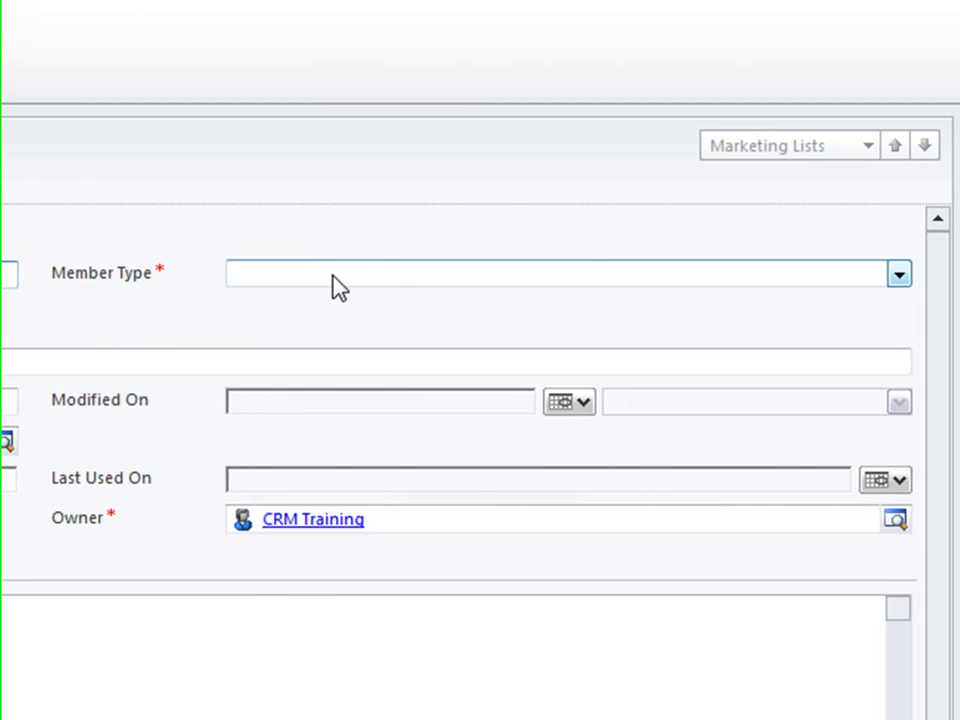
left_click(894, 275)
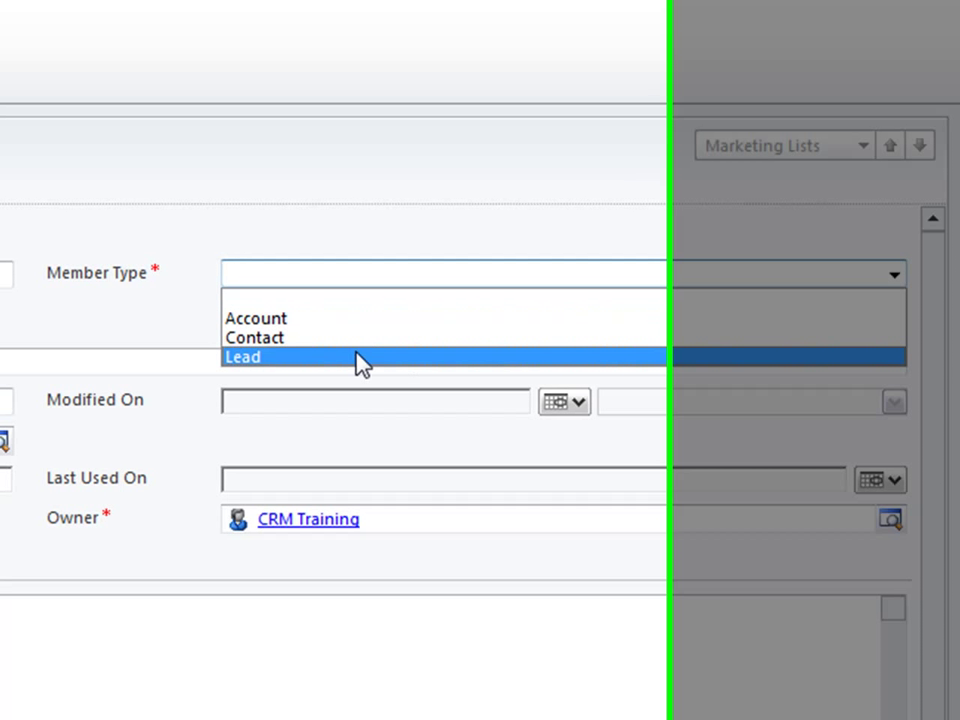
left_click(356, 362)
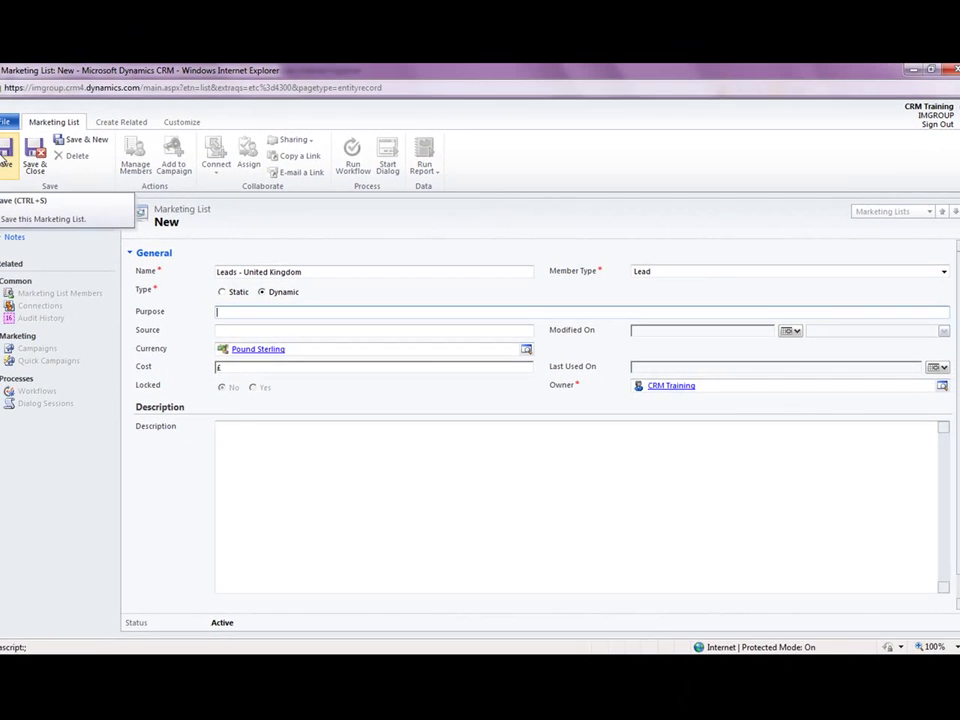
Save the list and open its empty Marketing List Members view.
left_click(0, 122)
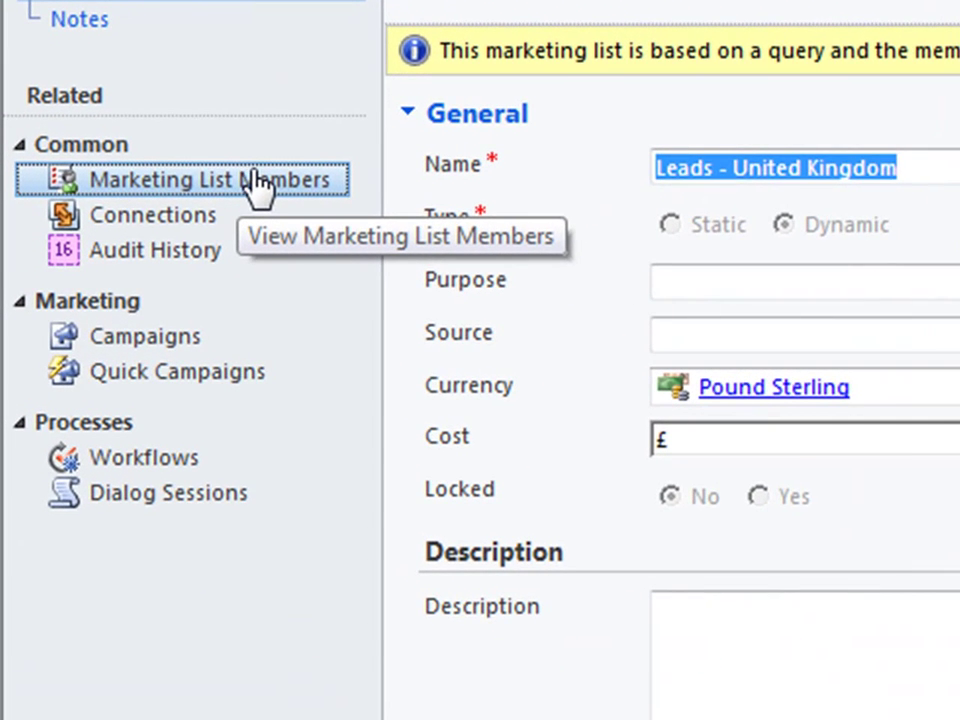
left_click(258, 185)
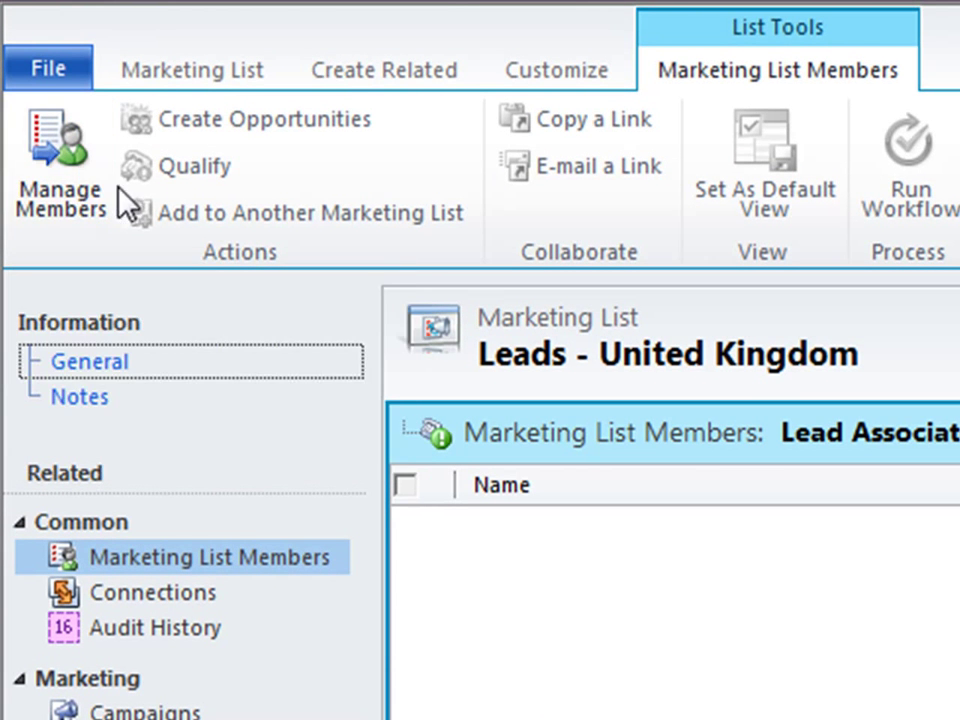
Open Manage Members and load the My Open Leads saved view as the query.
left_click(85, 185)
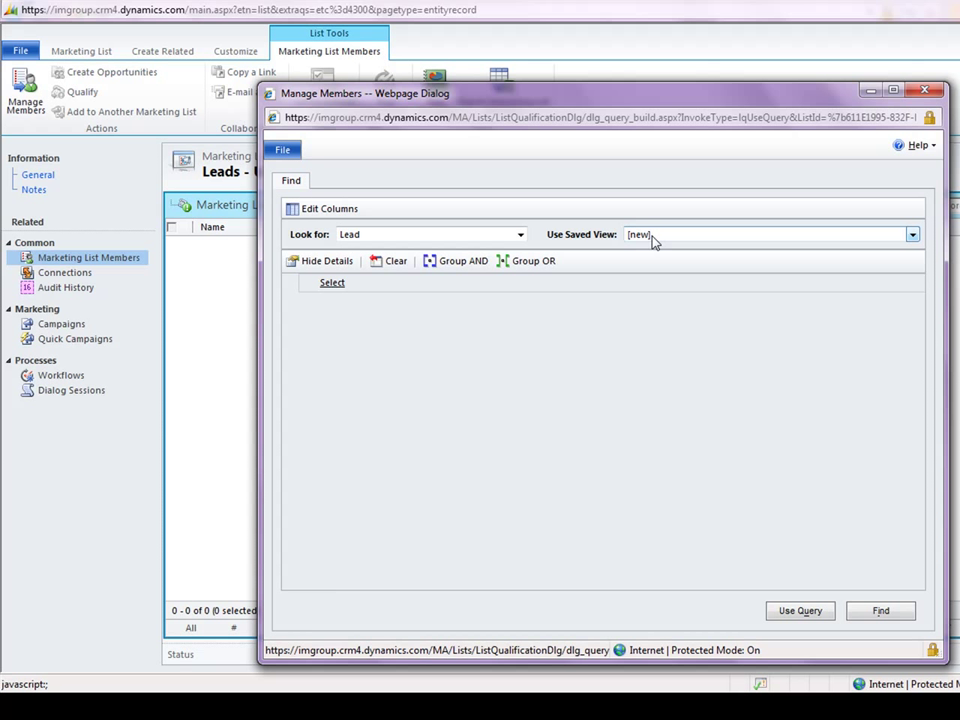
left_click(435, 283)
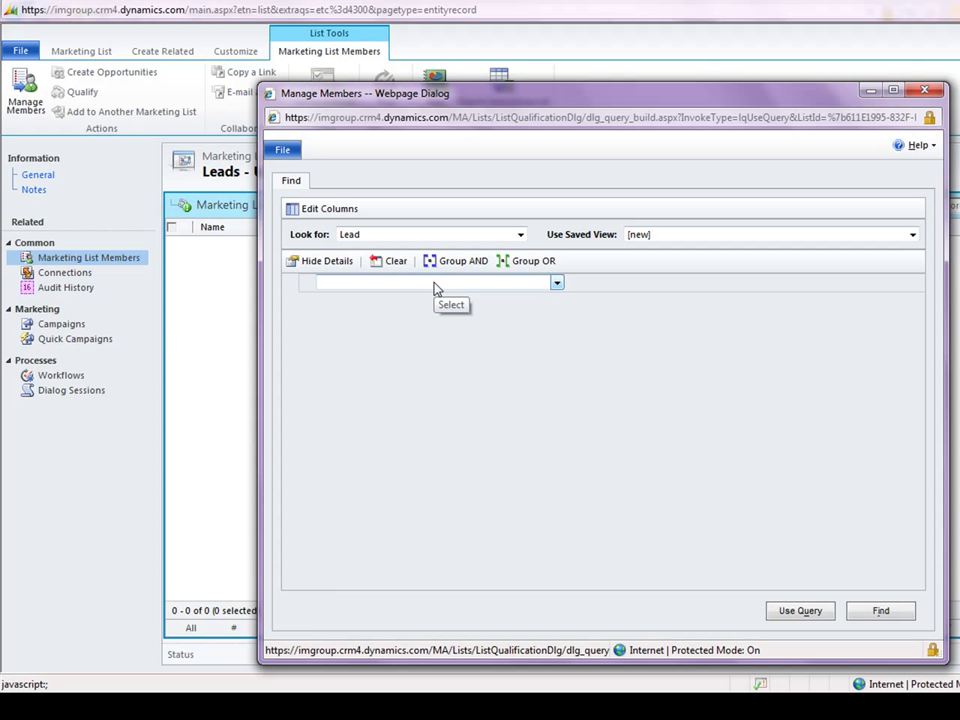
left_click(711, 236)
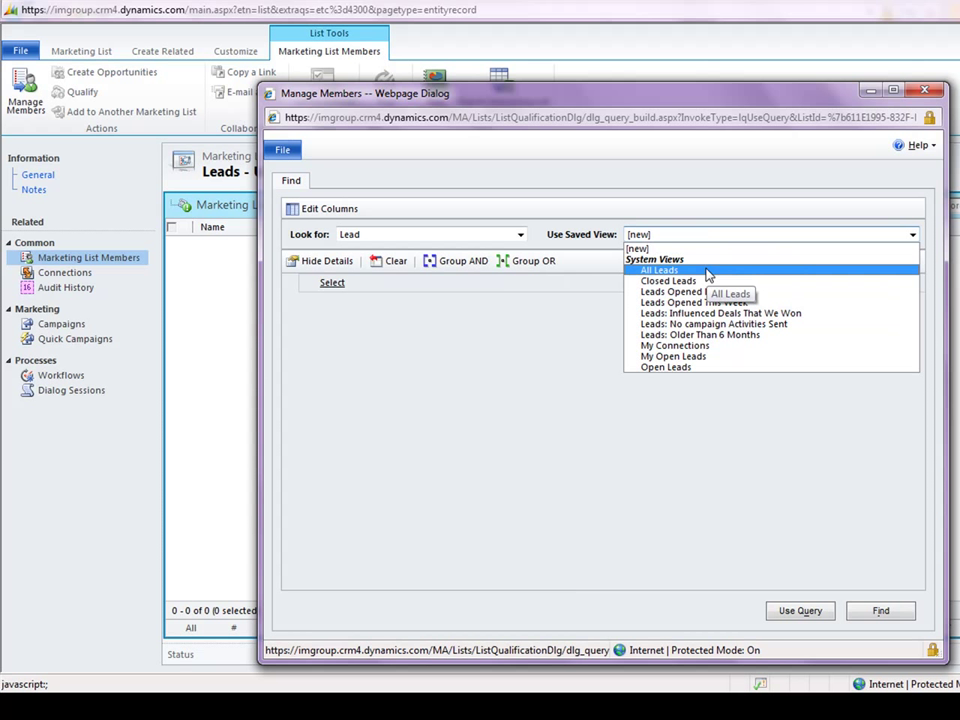
left_click(708, 356)
Add a third query condition: Country/Region equals United Kingdom.
left_click(444, 333)
left_click(444, 333)
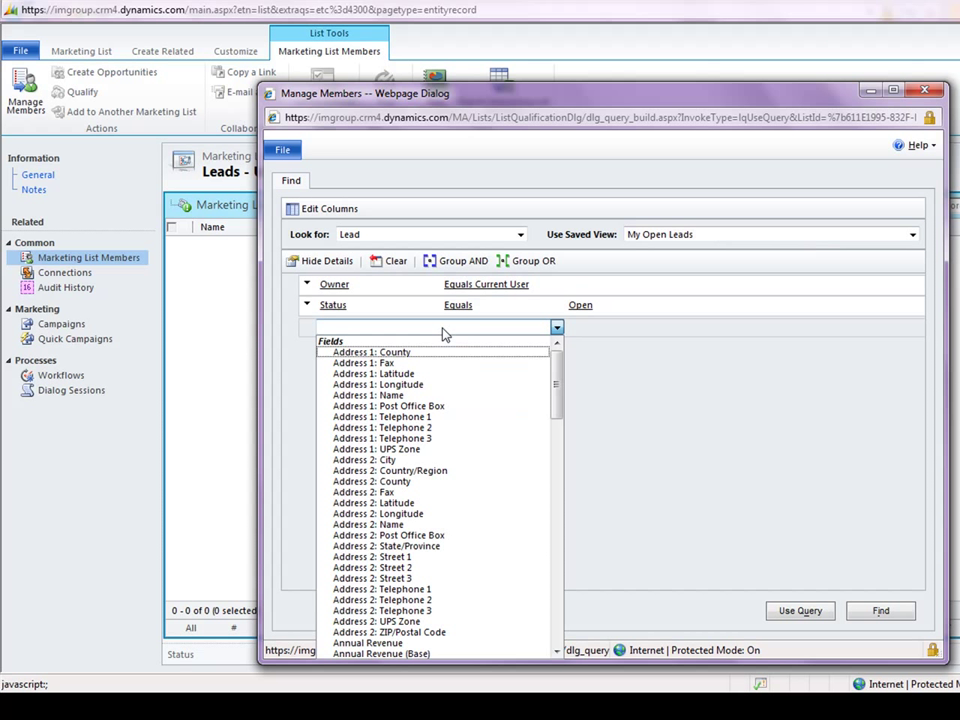
left_click(557, 327)
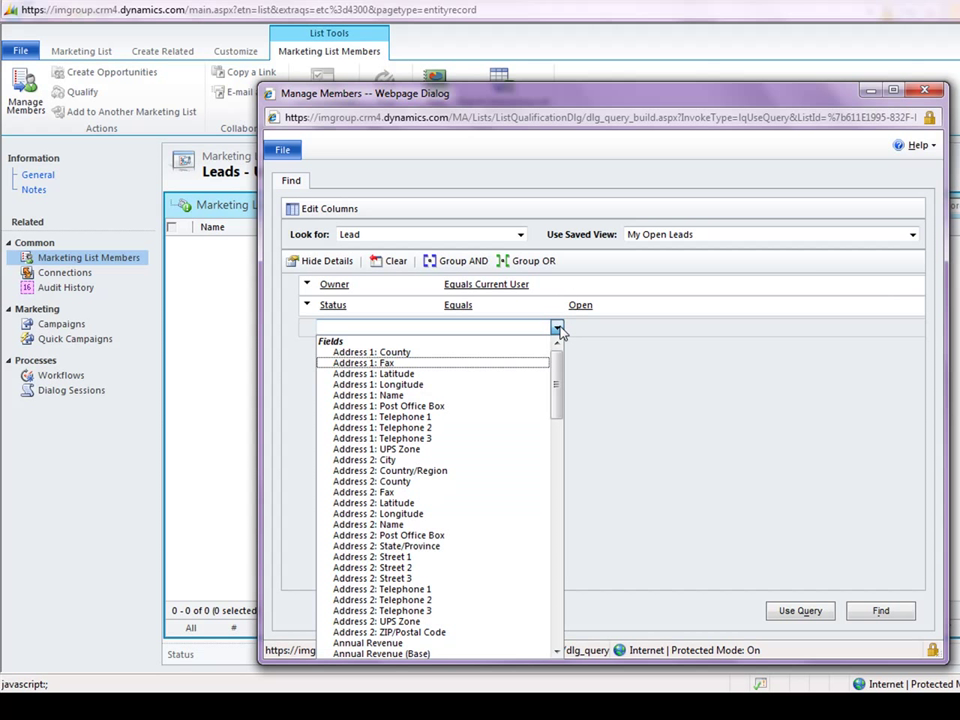
left_click_drag(562, 358, 557, 407)
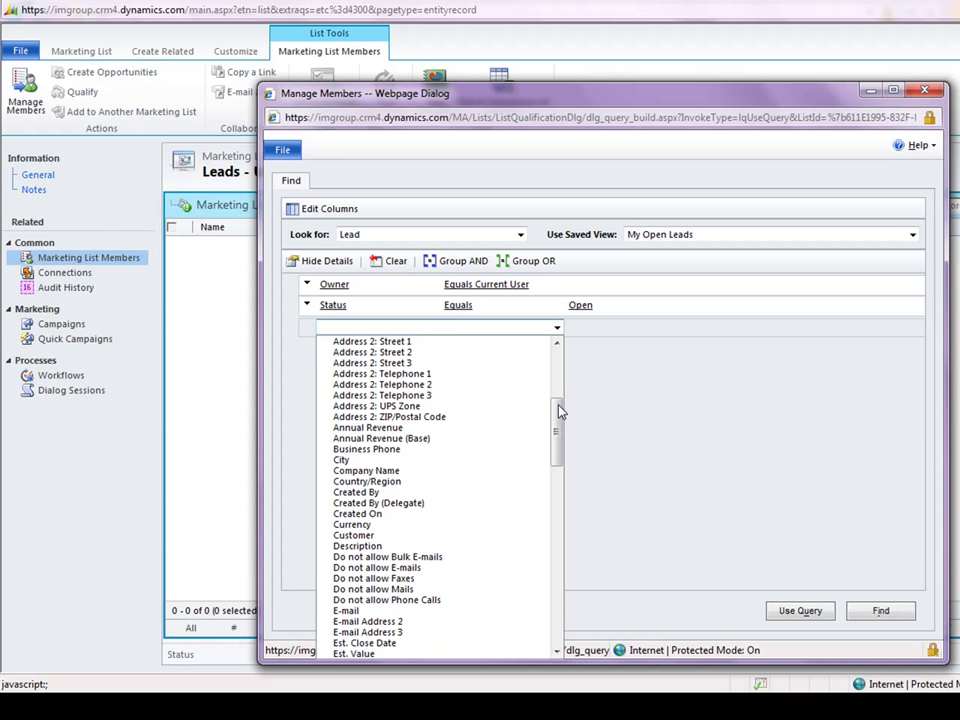
left_click(428, 488)
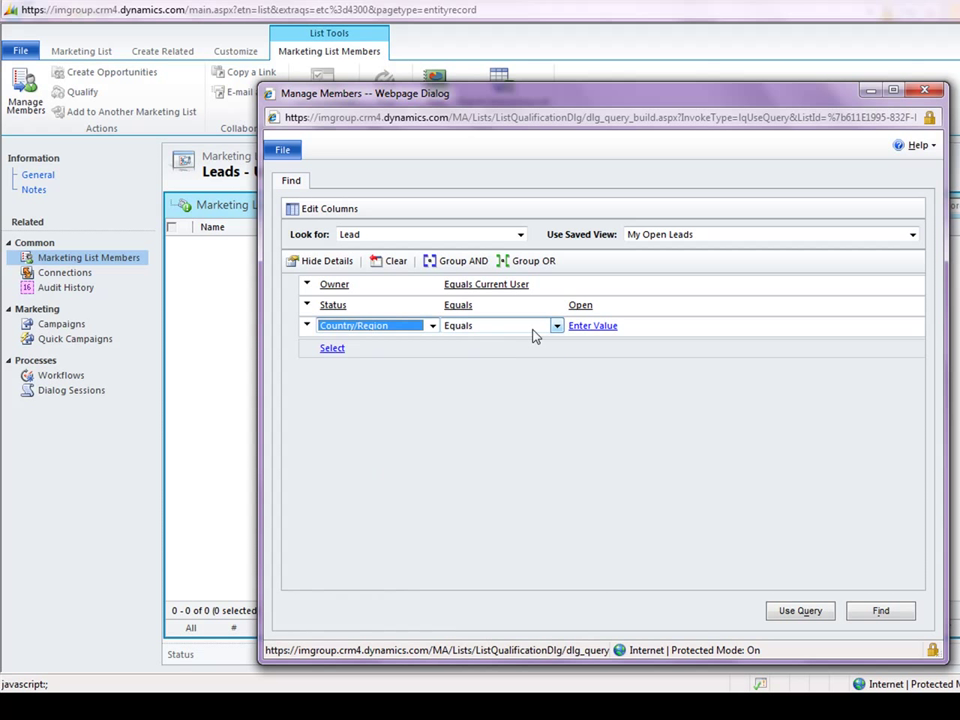
left_click(585, 326)
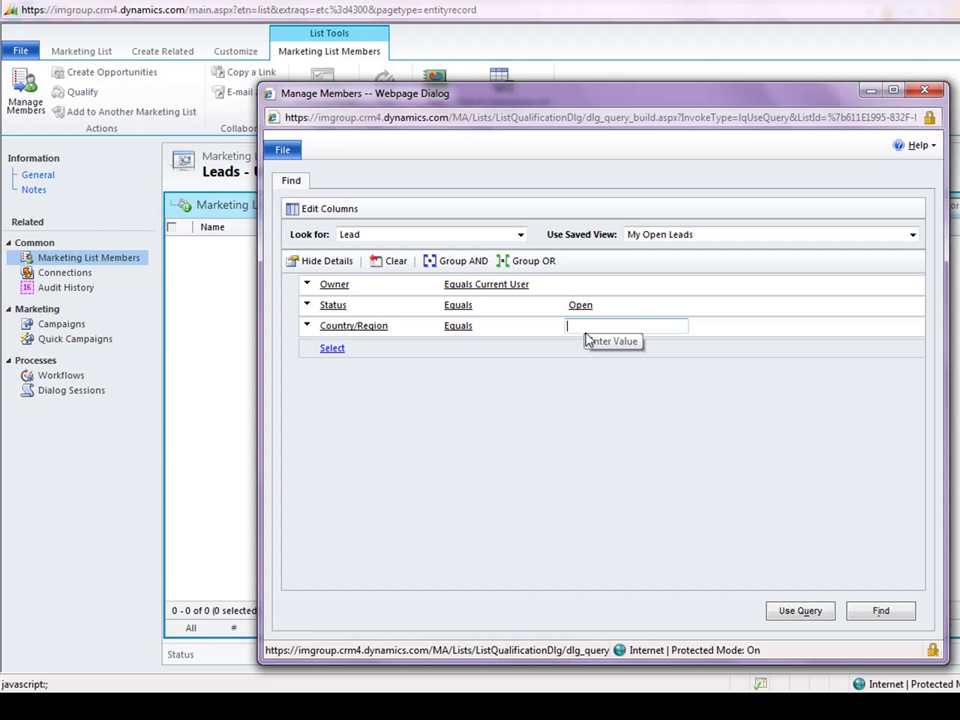
type("United Kingdom")
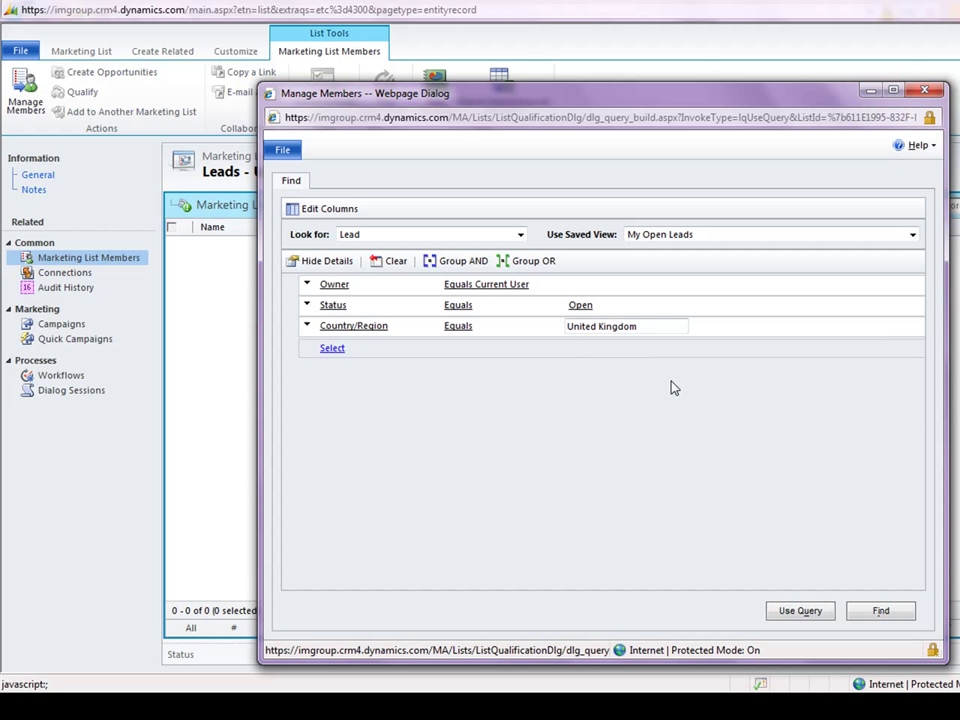
left_click(680, 352)
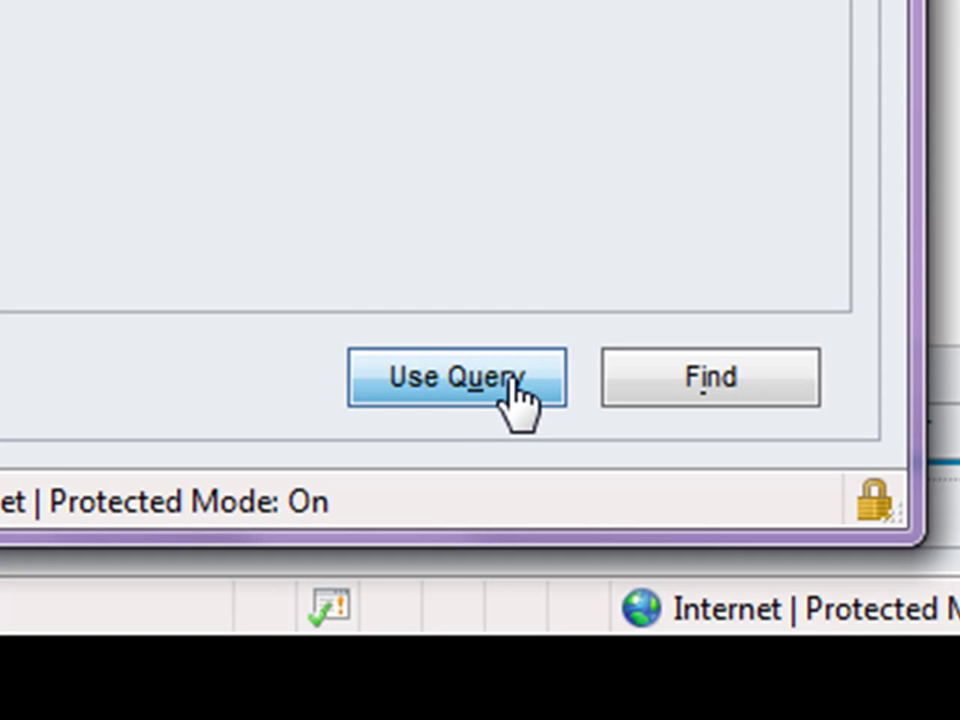
Apply the Country/Region = United Kingdom query so the list fills with its 21 matching leads.
left_click(512, 384)
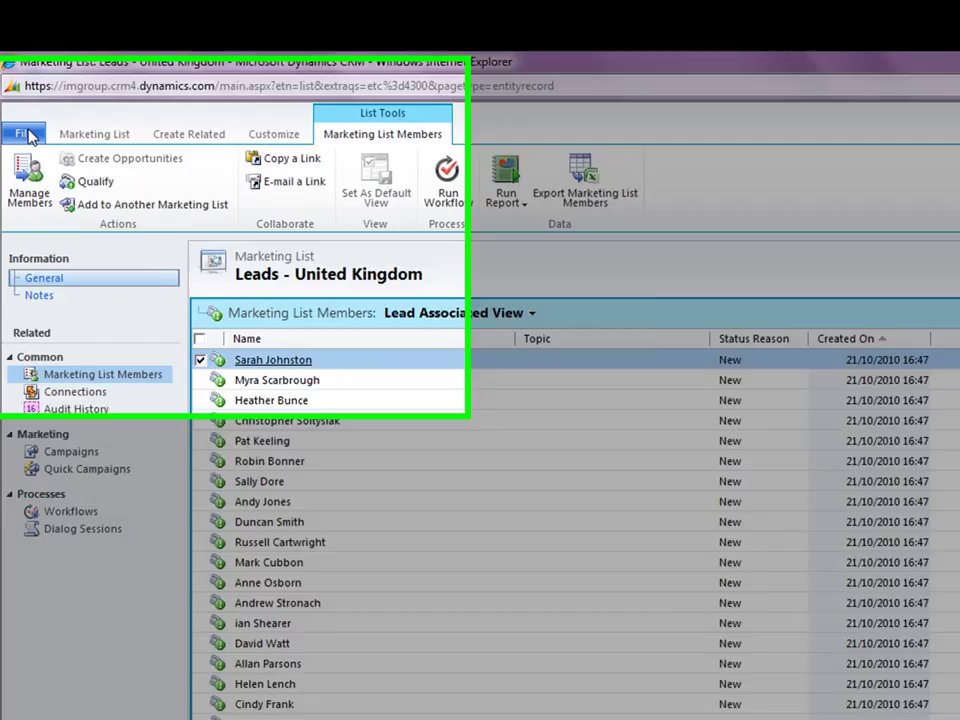
Save and close the Leads - United Kingdom list, then confirm it shows as Dynamic in My Active Marketing Lists.
left_click(22, 133)
mouse_move(34, 151)
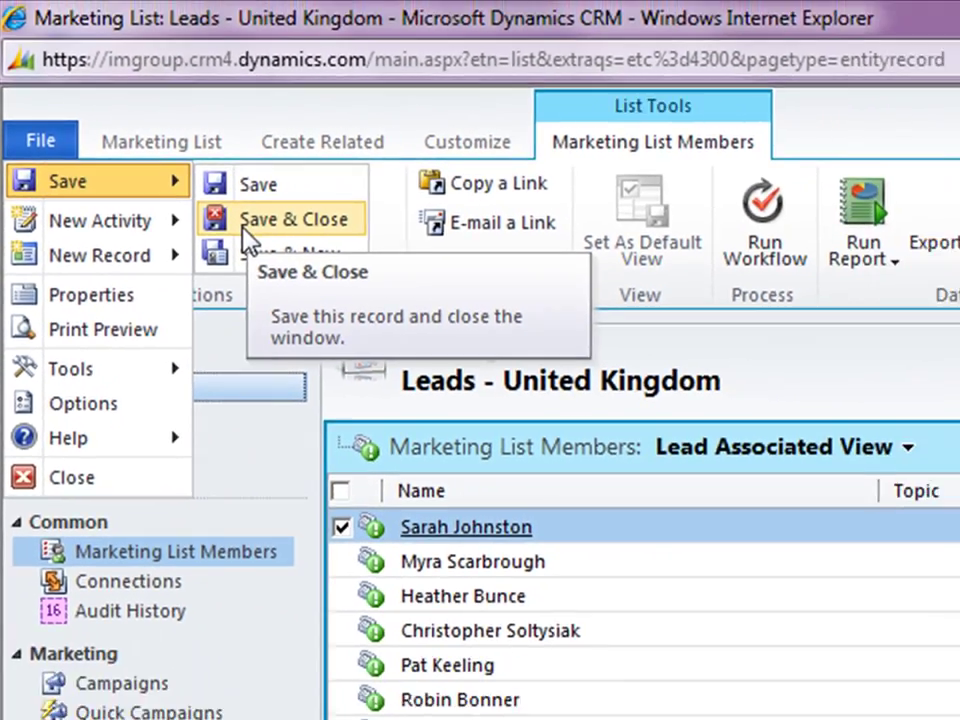
left_click(246, 240)
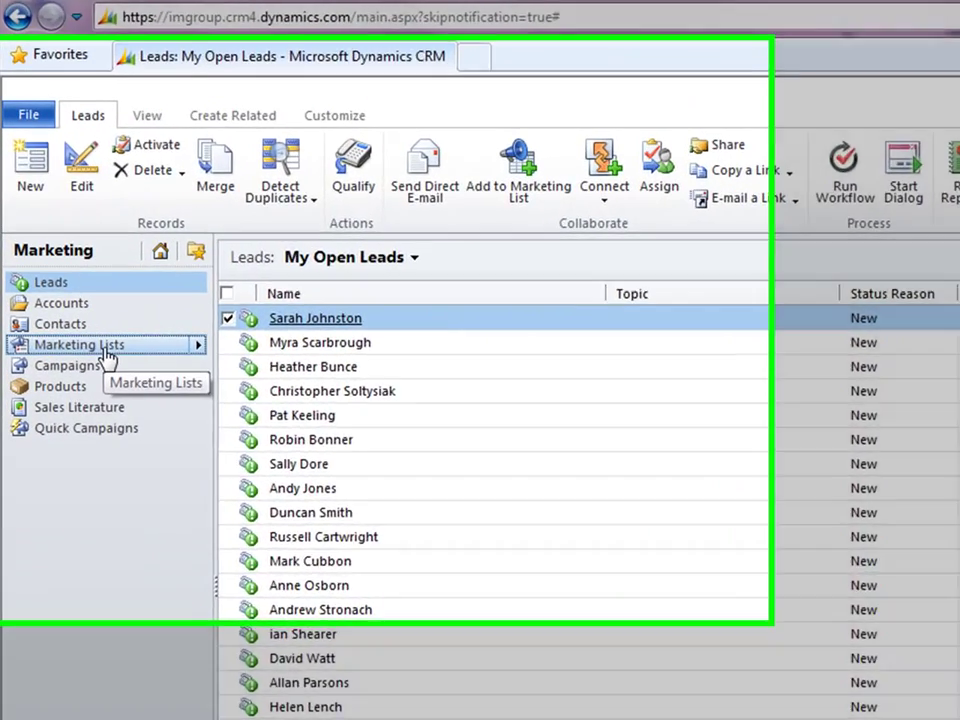
left_click(62, 289)
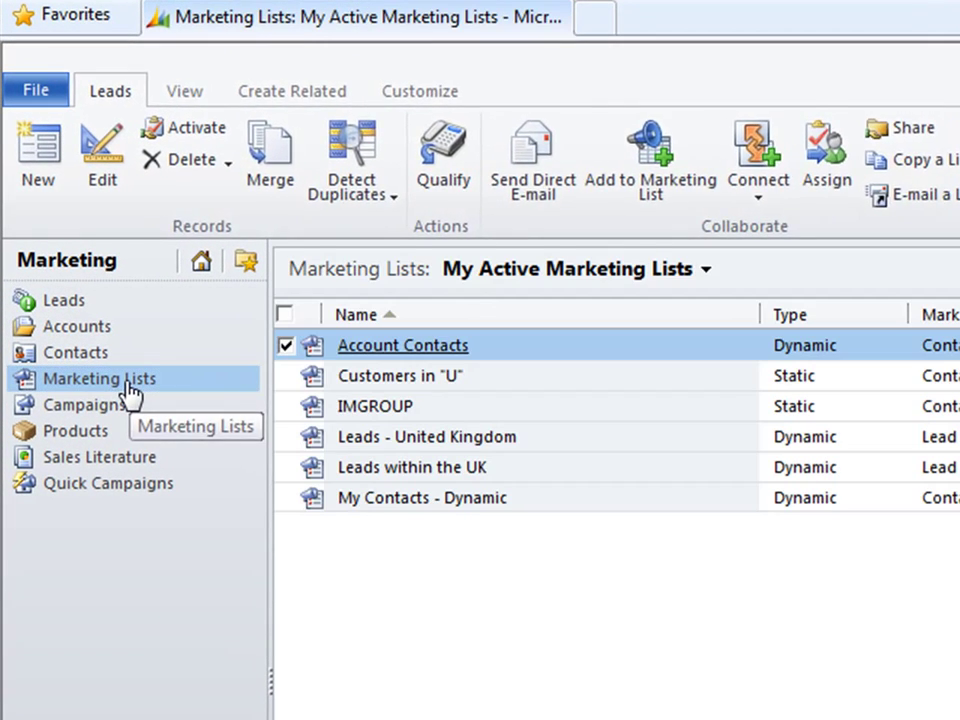